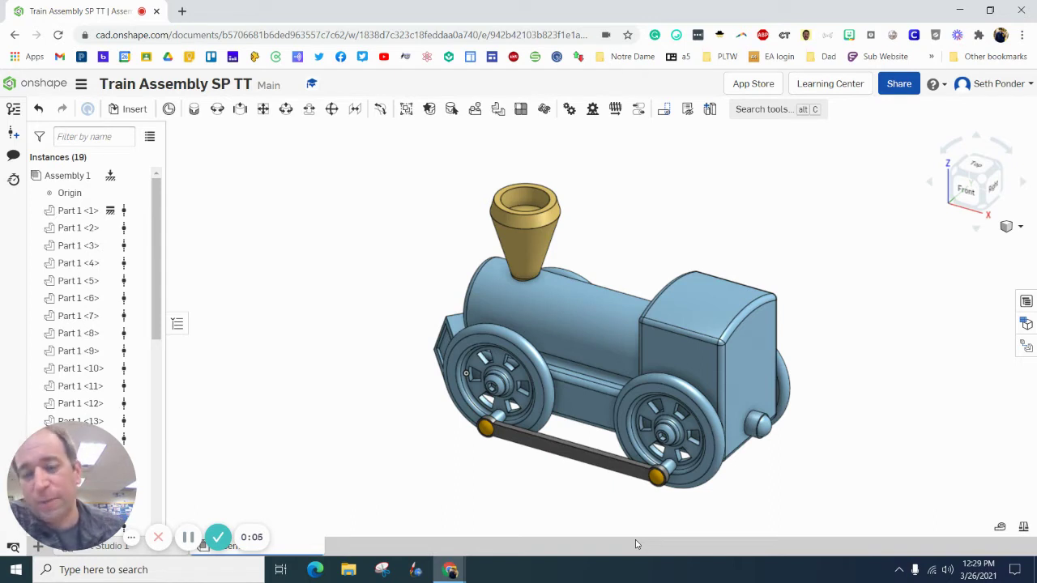
# Drag the wheels and connecting rod to check they turn together, viewing the train's other side
pyautogui.scroll(-3, 119, 290)
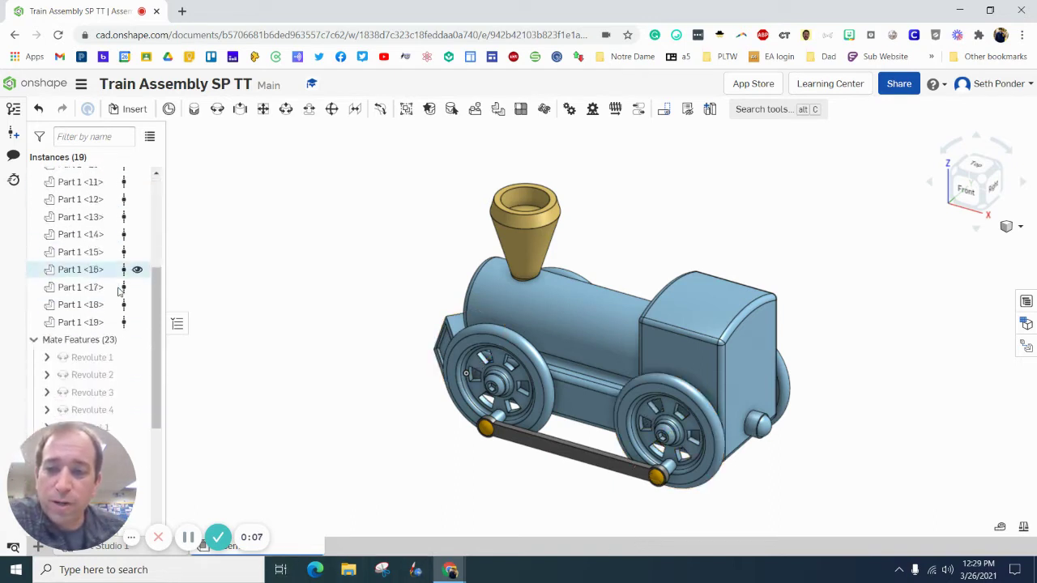
pyautogui.scroll(-3, 119, 290)
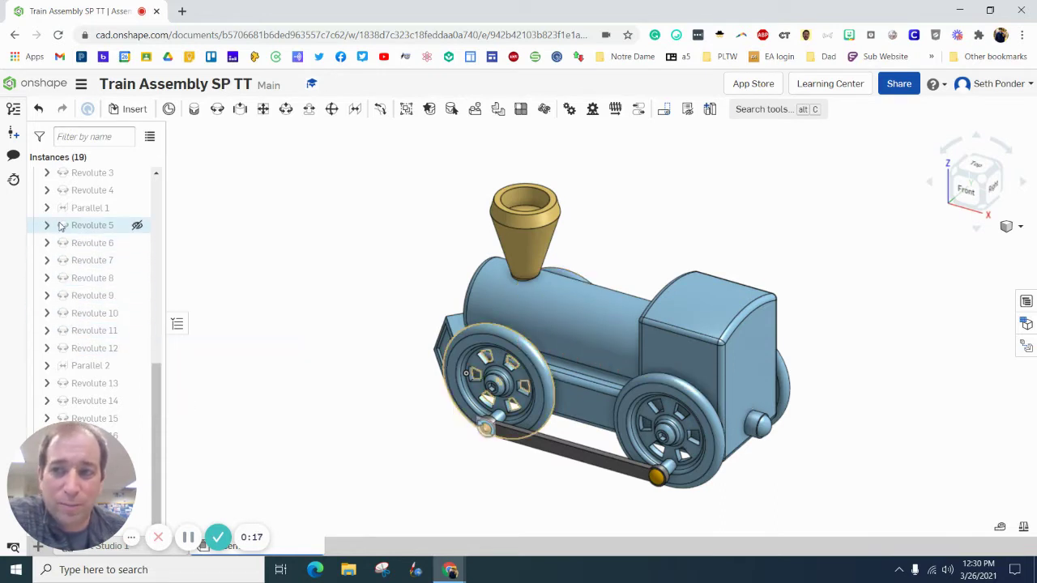
pyautogui.moveTo(77, 213)
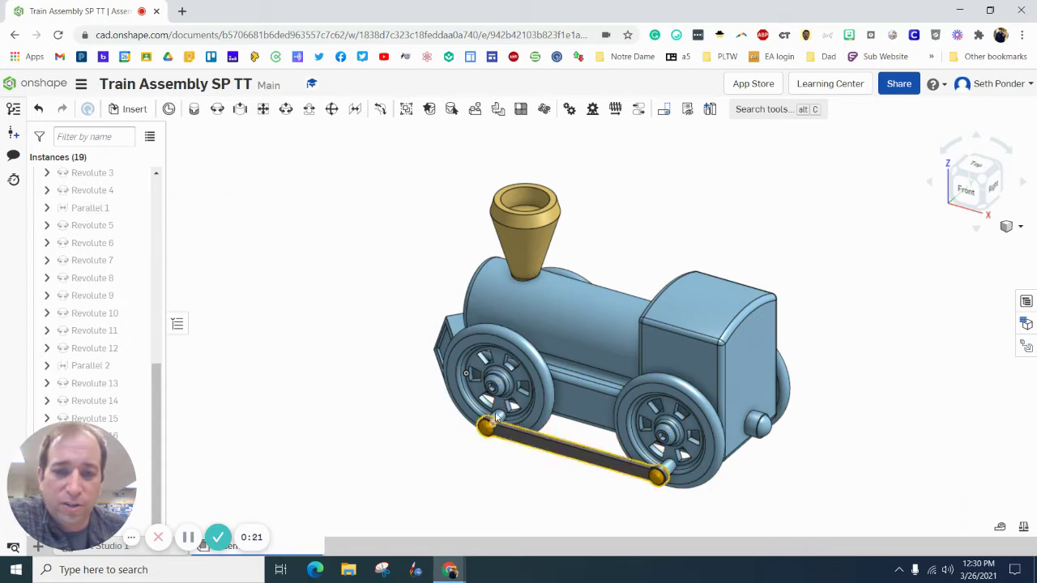
pyautogui.moveTo(690, 456); pyautogui.dragTo(480, 419)
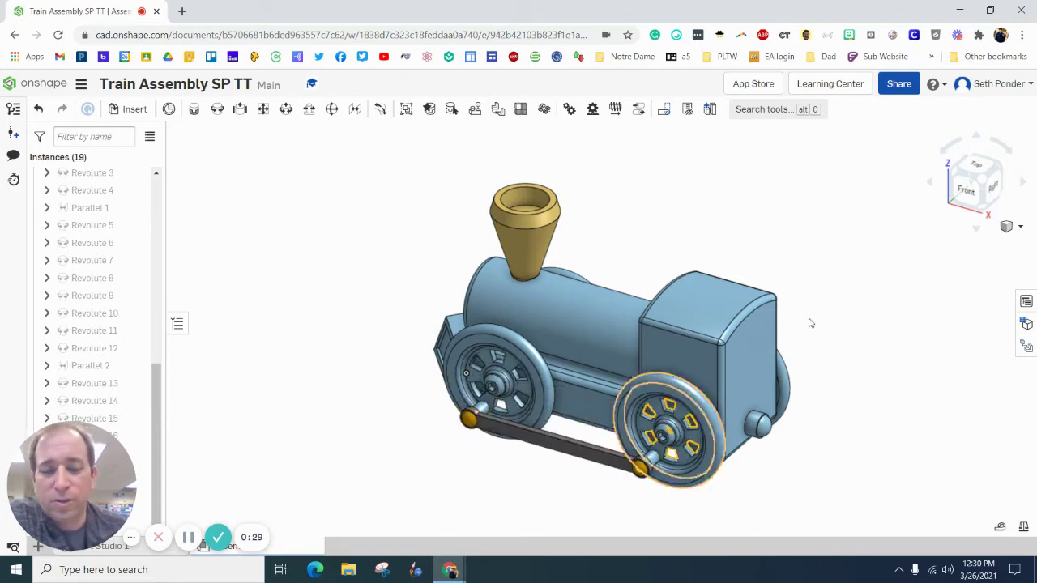
pyautogui.click(1001, 170)
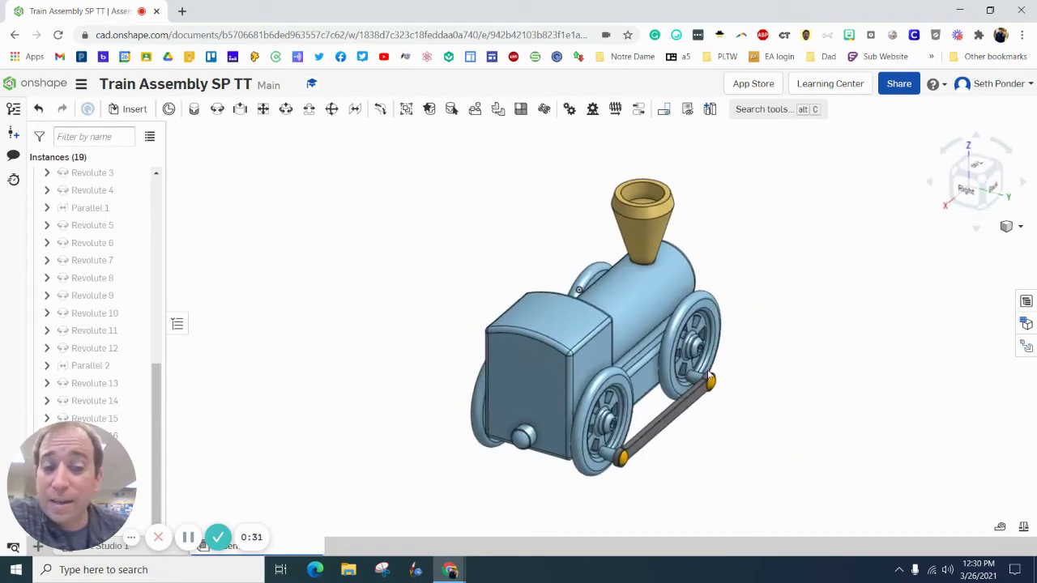
pyautogui.moveTo(705, 392); pyautogui.dragTo(711, 330)
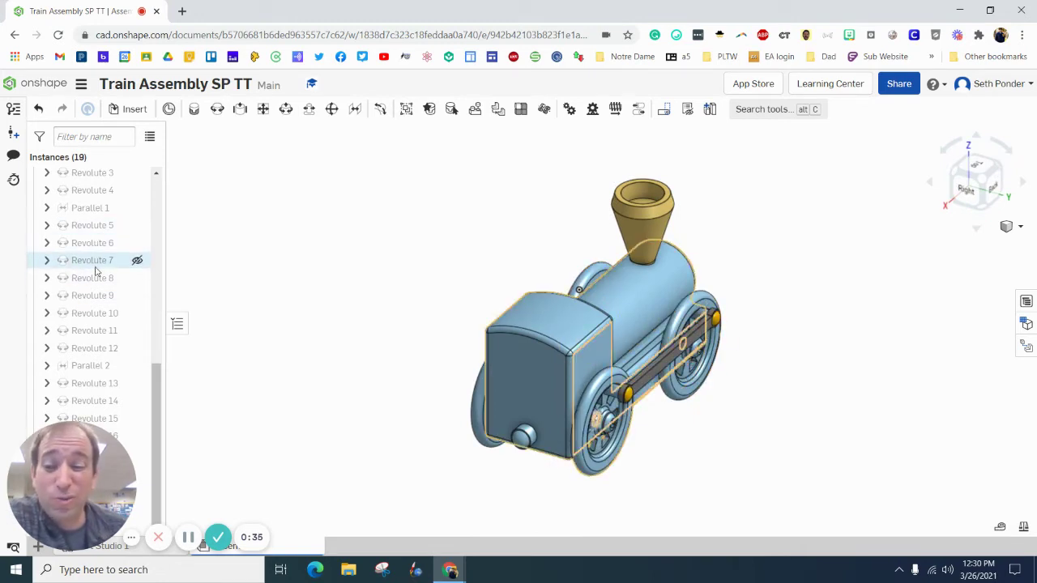
# Turn the wheels with the connecting rod again, checking from the Back and isometric views
pyautogui.moveTo(95, 270)
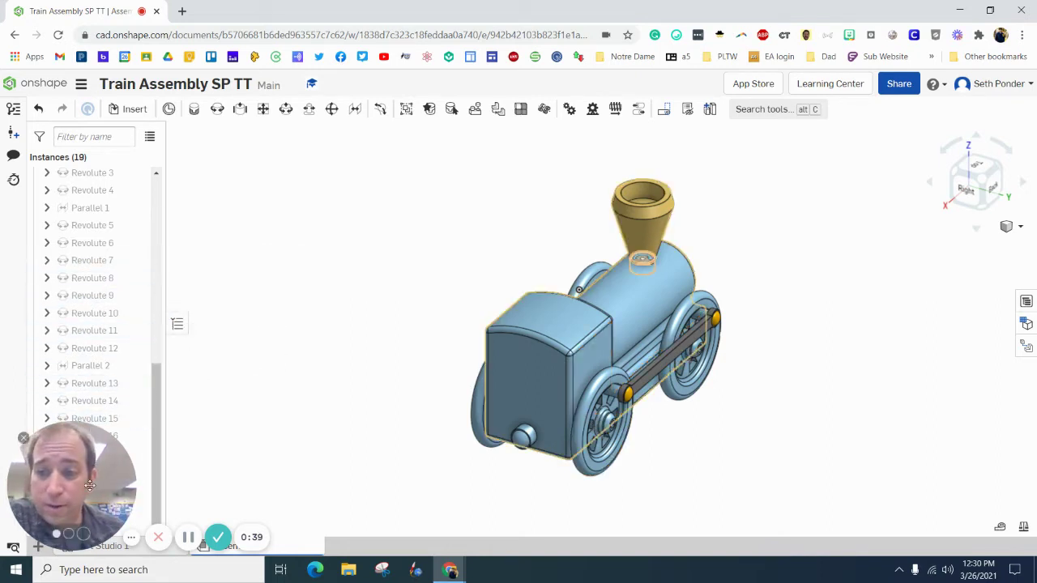
pyautogui.moveTo(657, 359); pyautogui.dragTo(641, 353)
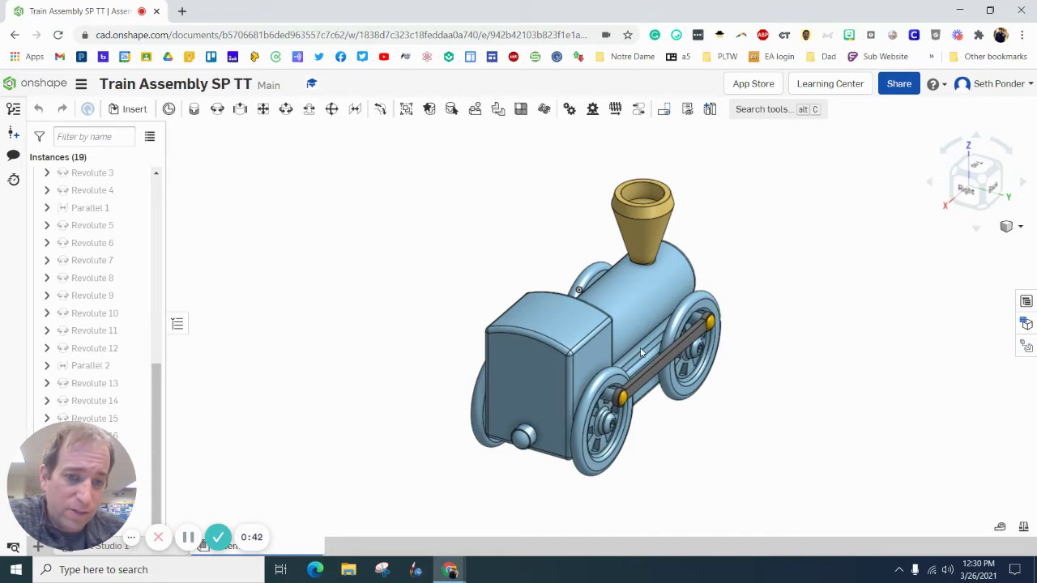
pyautogui.click(996, 190)
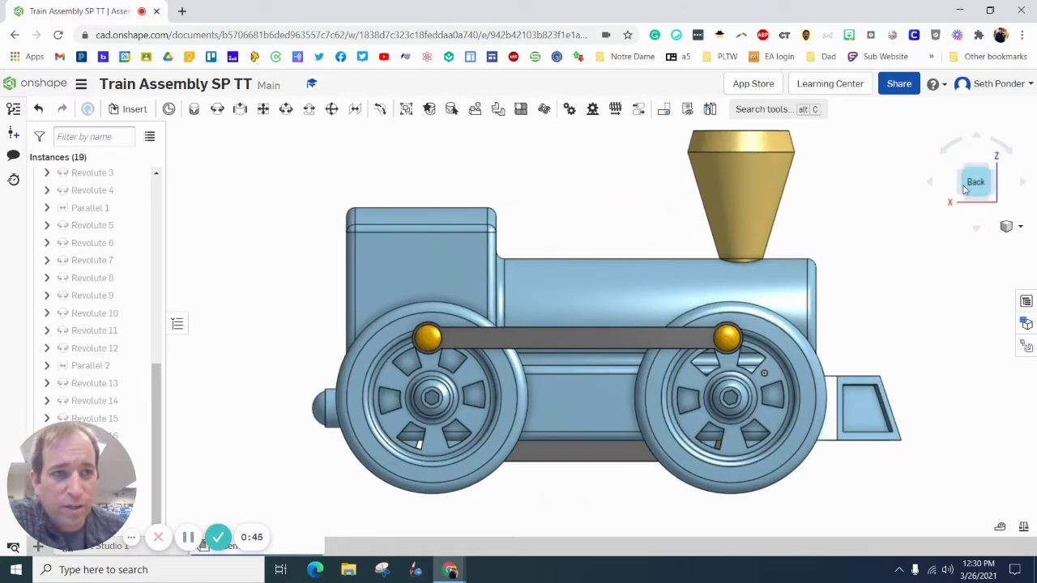
pyautogui.moveTo(965, 188); pyautogui.dragTo(914, 209)
pyautogui.hotkey('shift', '7')
pyautogui.moveTo(687, 426); pyautogui.dragTo(614, 472)
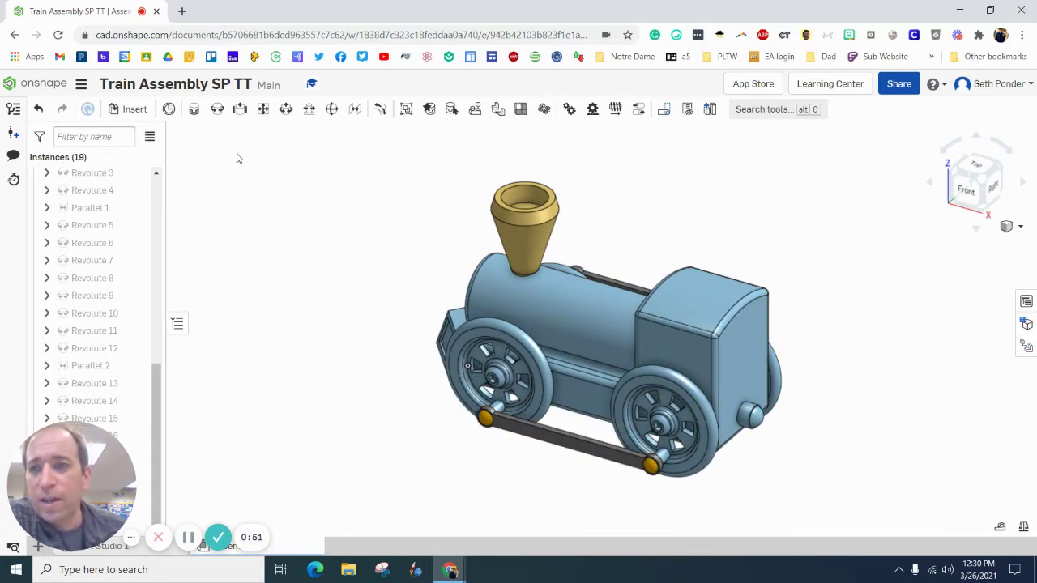
# Add Parallel 3 mate between spoke-face connectors on Part 1 <5> and Part 1 <4>, then view isometrically
pyautogui.click(356, 110)
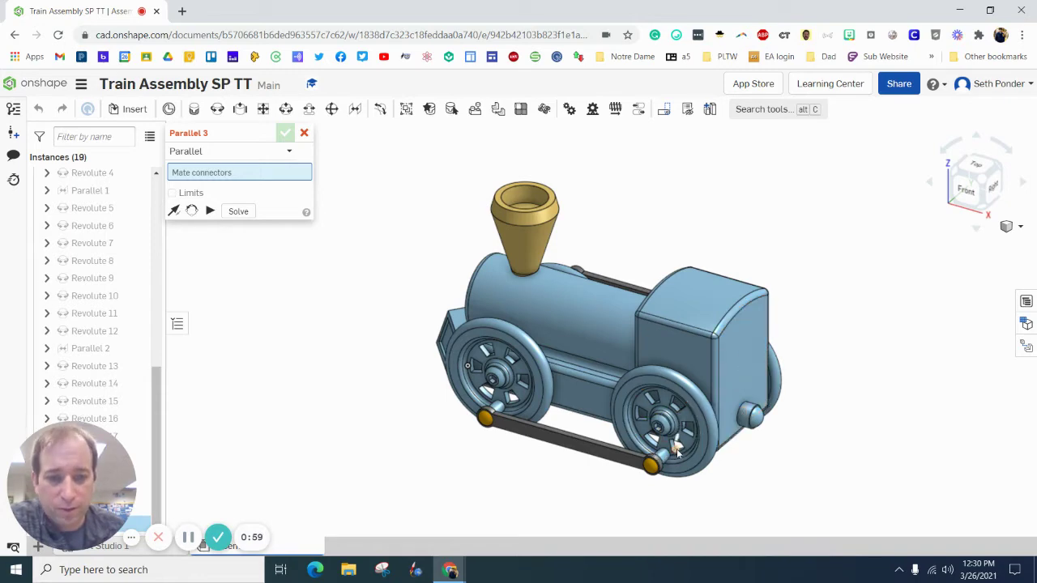
pyautogui.scroll(5, 674, 450)
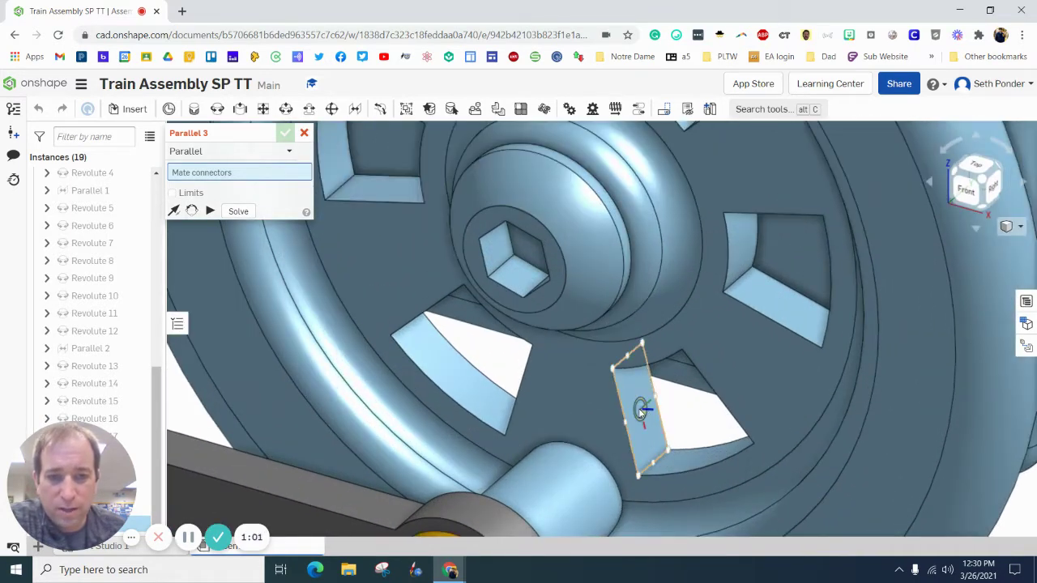
pyautogui.click(640, 411)
pyautogui.scroll(-8, 640, 409)
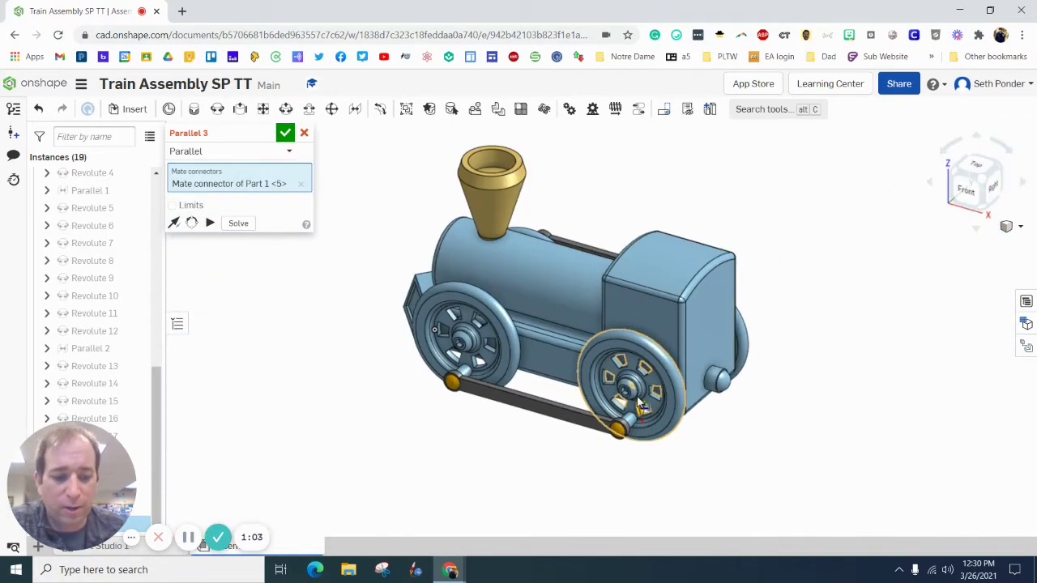
pyautogui.moveTo(639, 403); pyautogui.dragTo(616, 381, button='right')
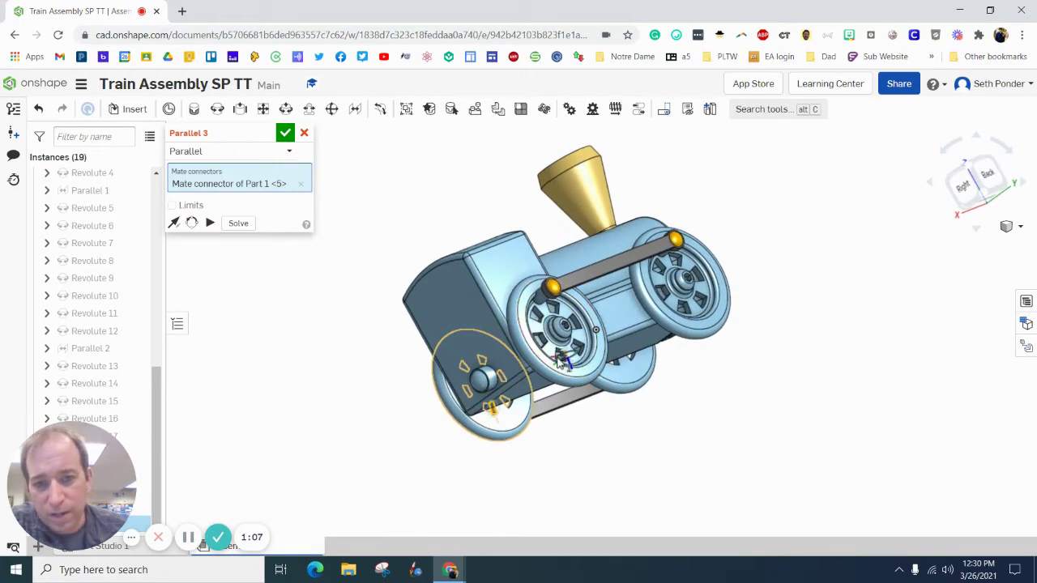
pyautogui.scroll(10, 560, 359)
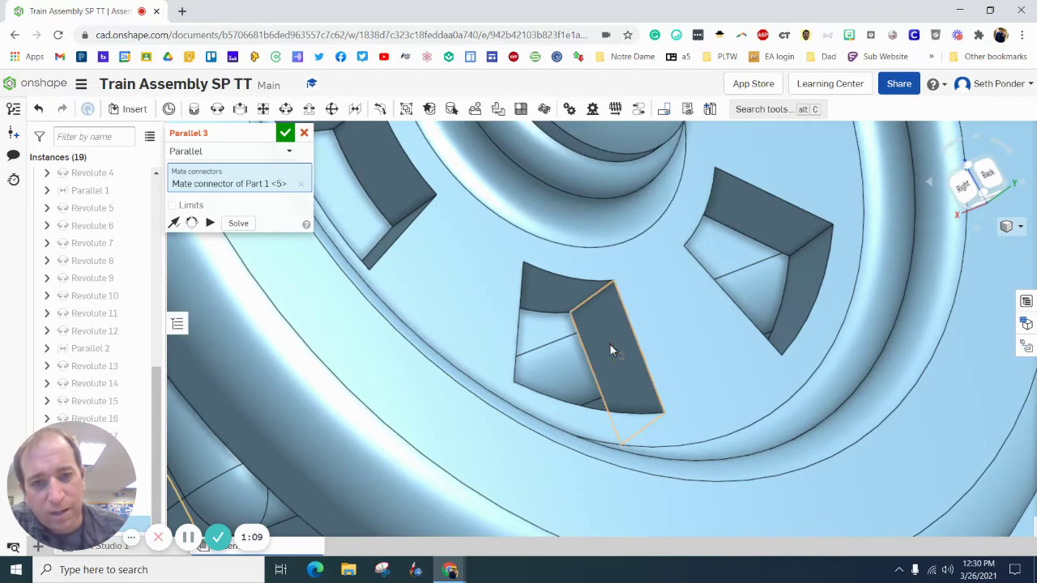
pyautogui.scroll(-8, 610, 344)
pyautogui.click(600, 361)
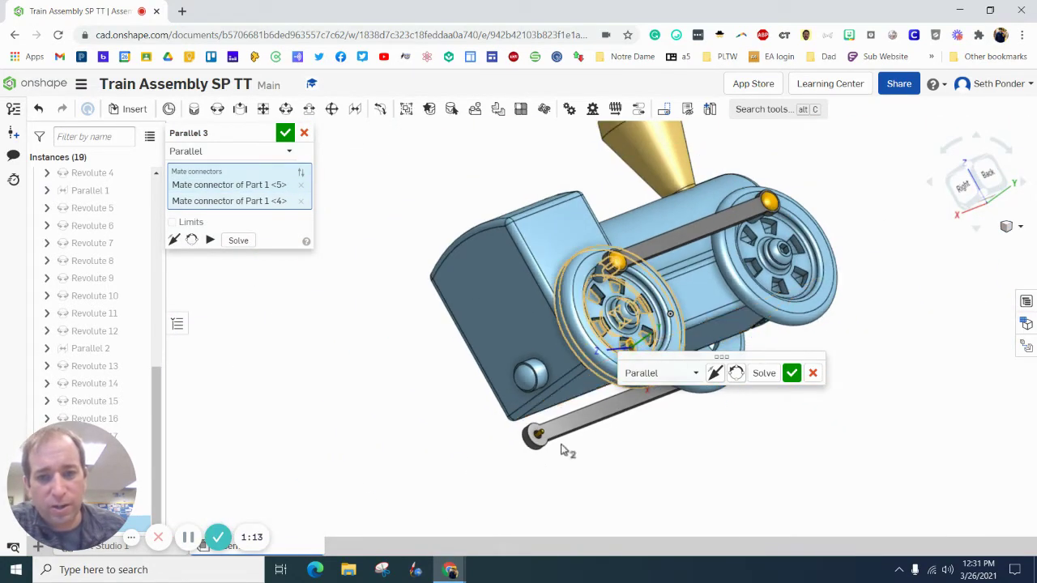
pyautogui.click(792, 373)
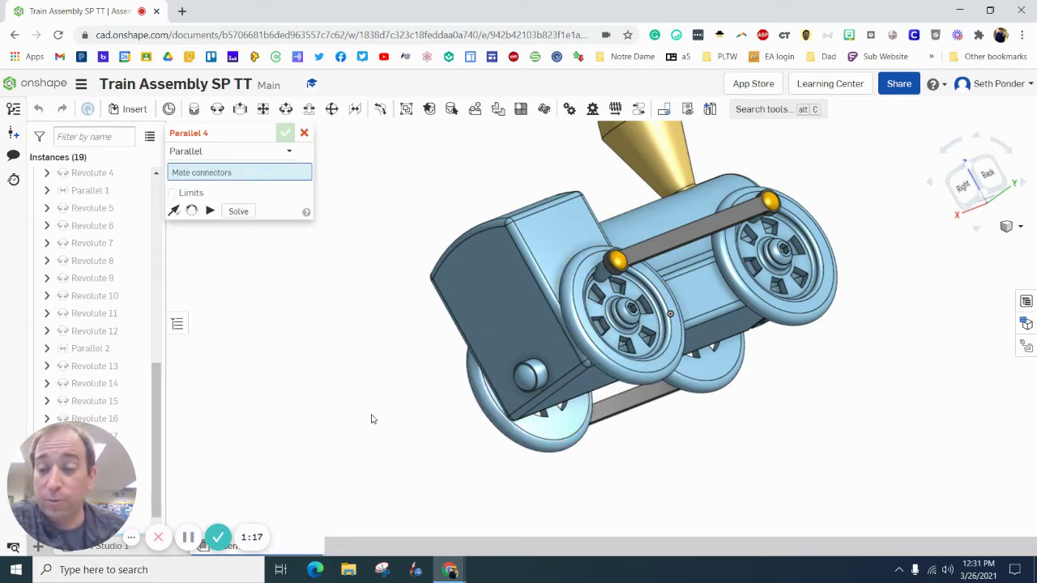
pyautogui.click(1013, 228)
pyautogui.click(988, 255)
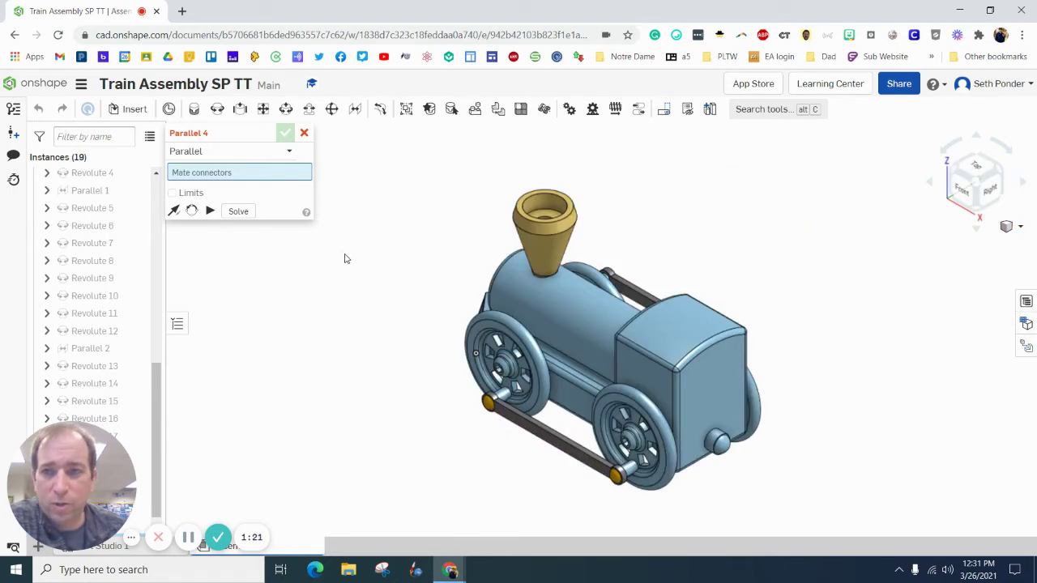
pyautogui.click(304, 133)
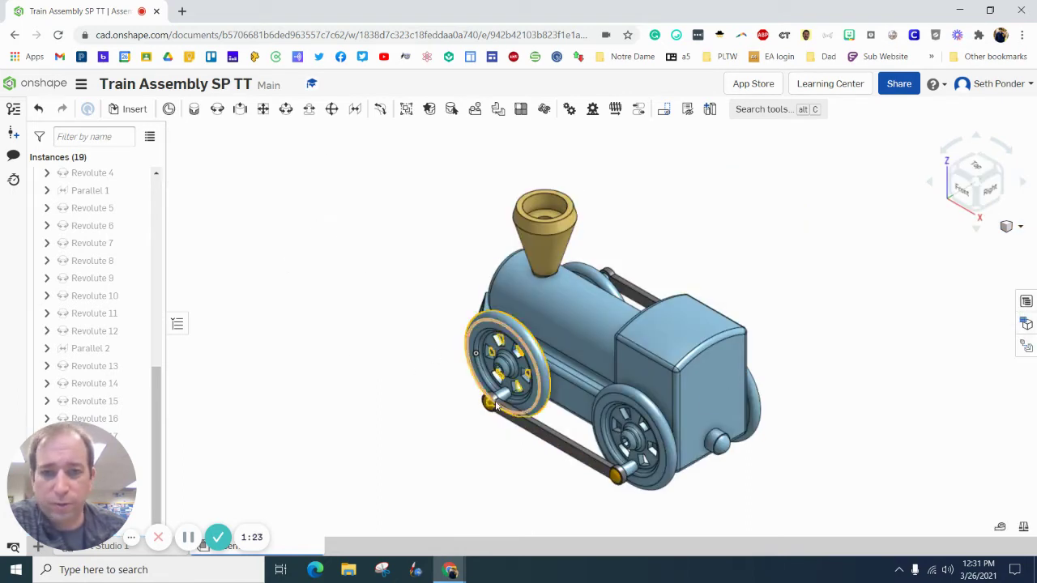
pyautogui.moveTo(508, 415); pyautogui.dragTo(531, 490)
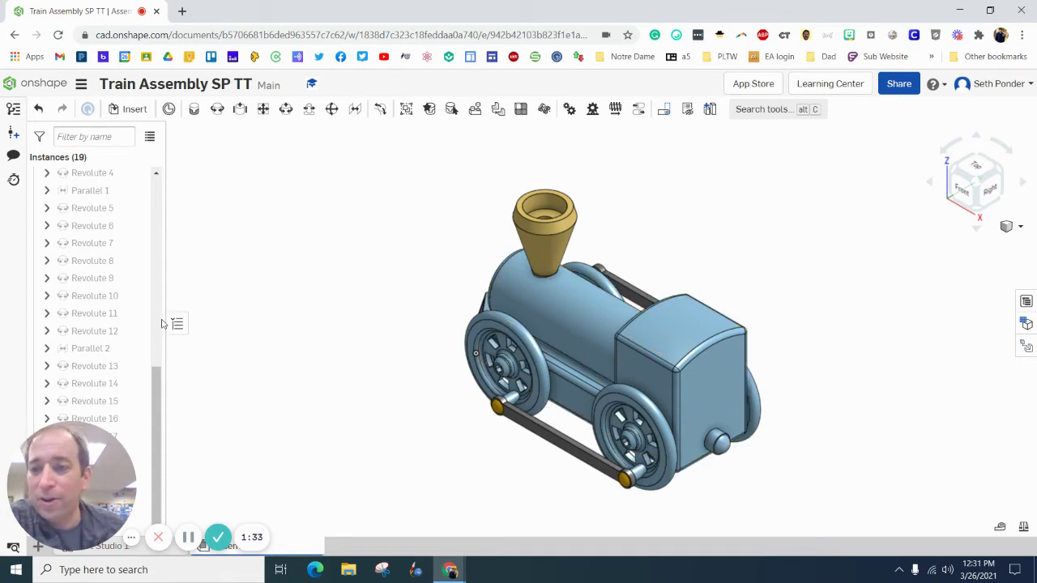
pyautogui.scroll(5, 159, 337)
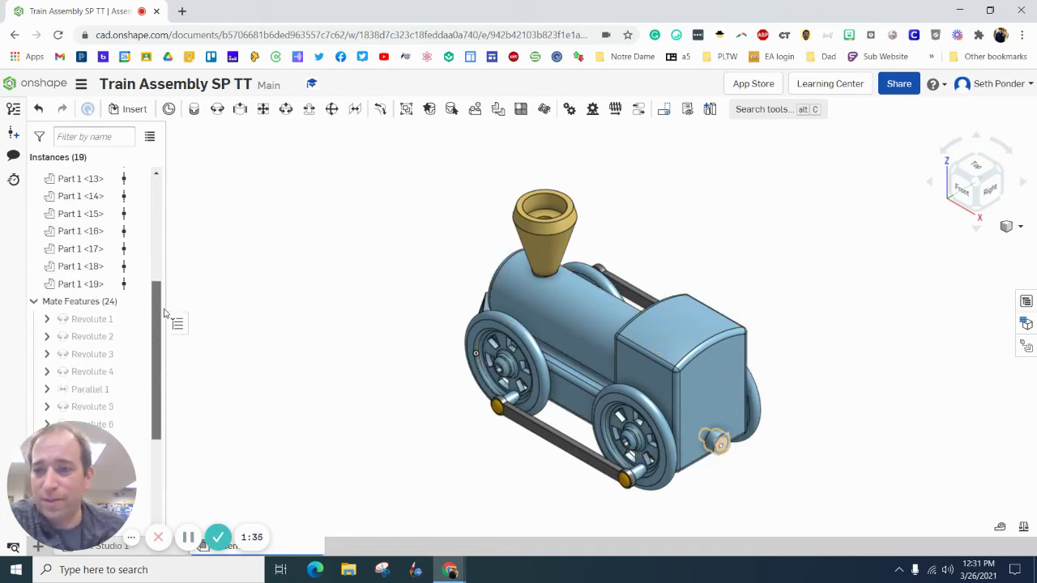
pyautogui.scroll(-2, 121, 324)
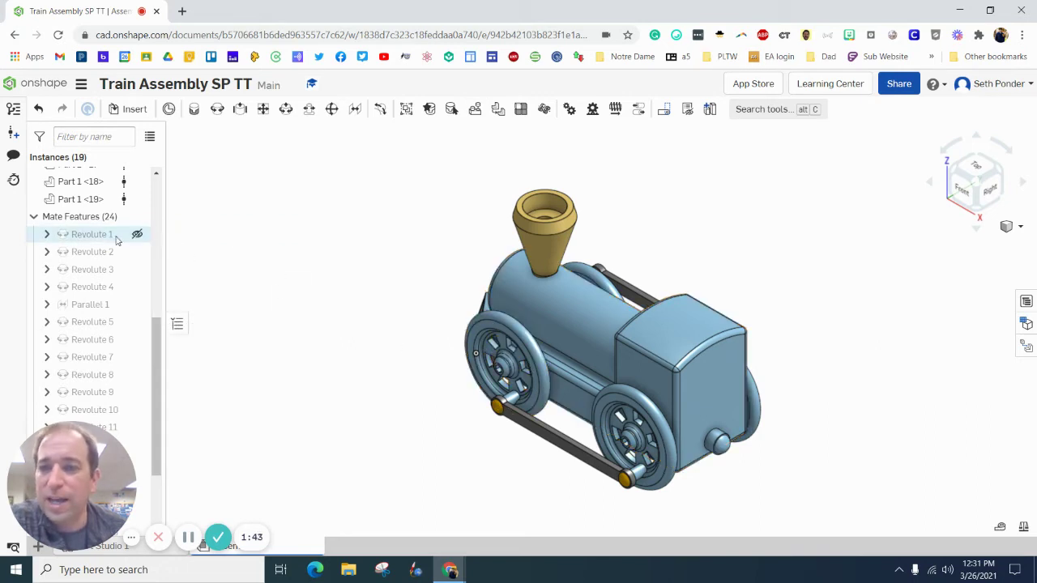
pyautogui.moveTo(86, 237)
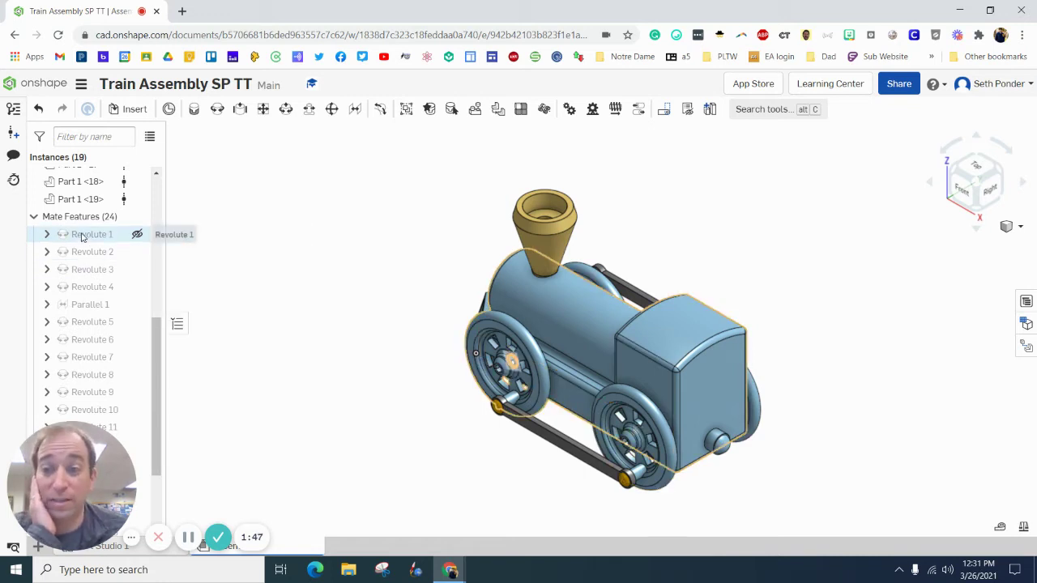
pyautogui.rightClick(83, 236)
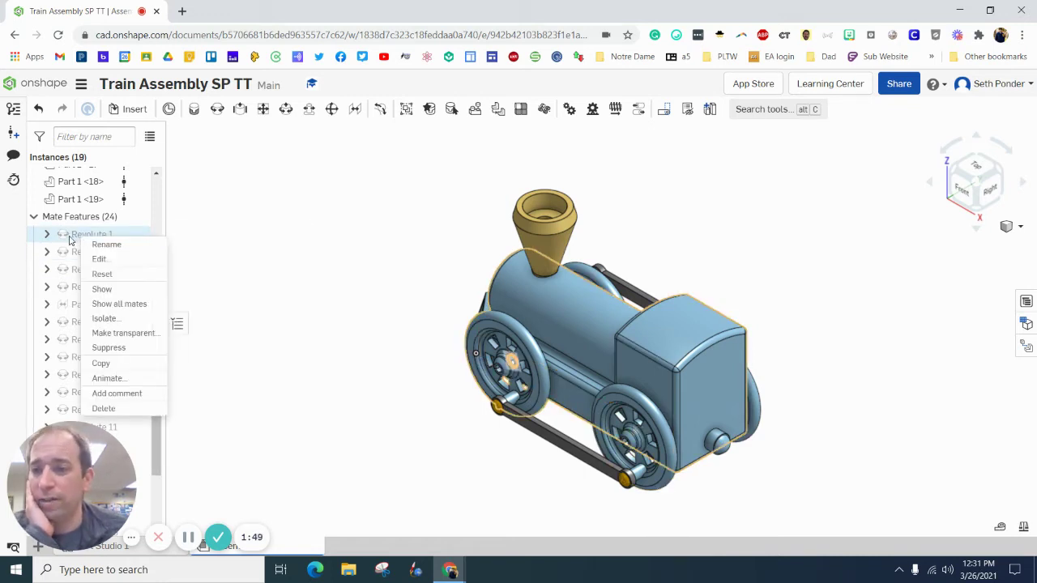
pyautogui.click(243, 215)
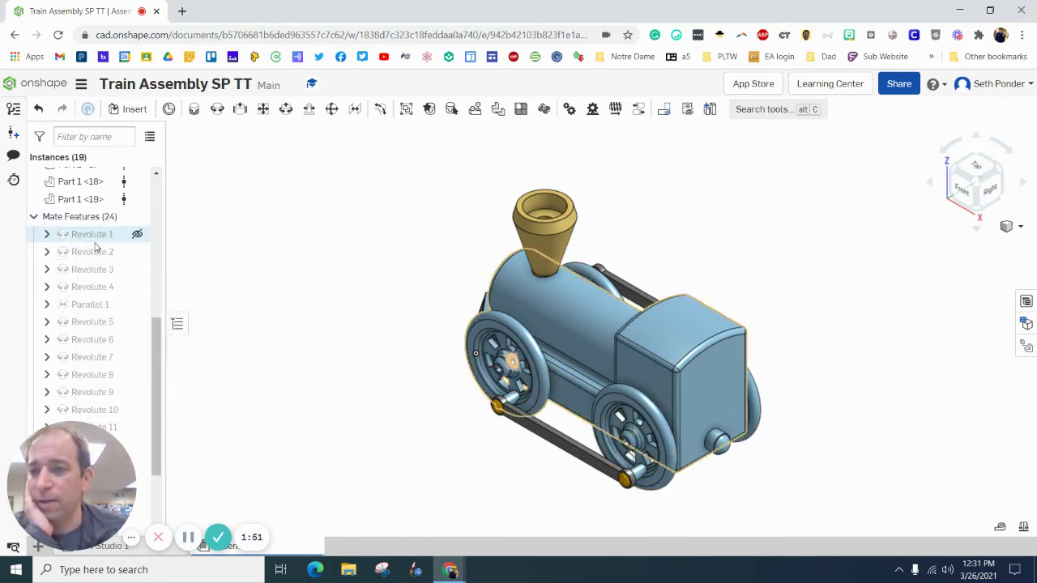
pyautogui.moveTo(90, 243)
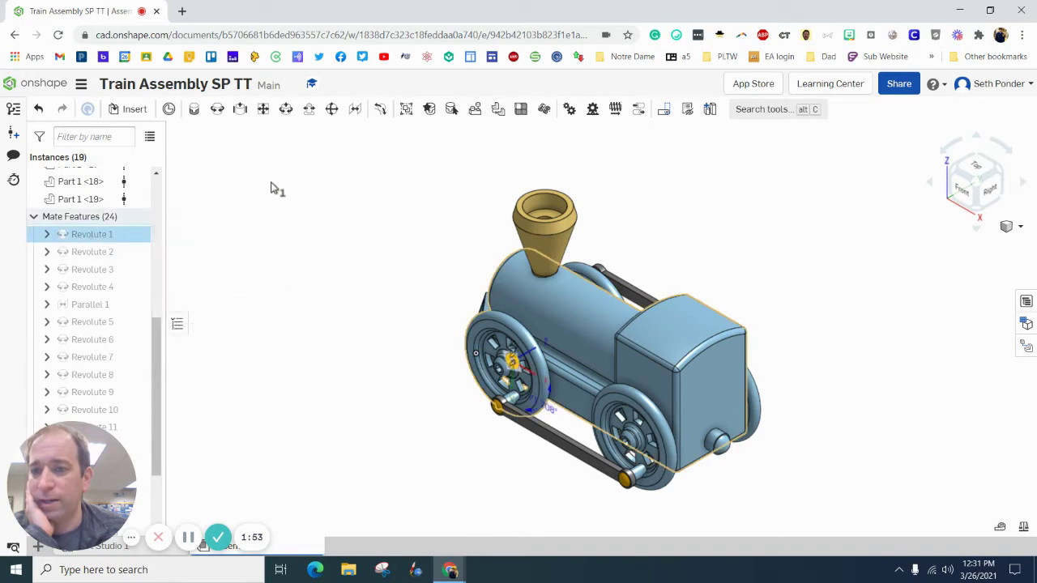
pyautogui.rightClick(93, 243)
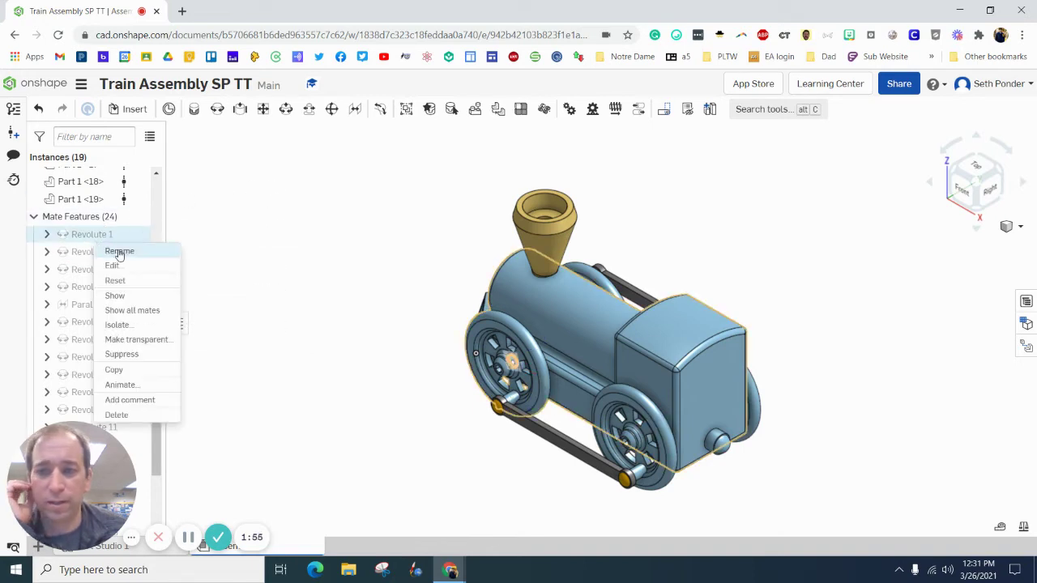
pyautogui.click(119, 252)
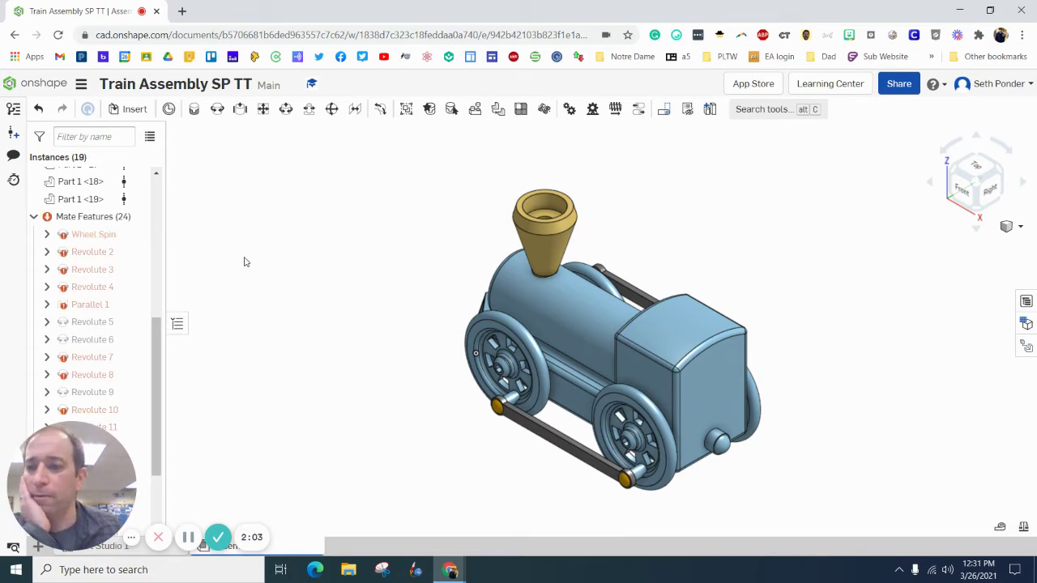
pyautogui.moveTo(96, 236)
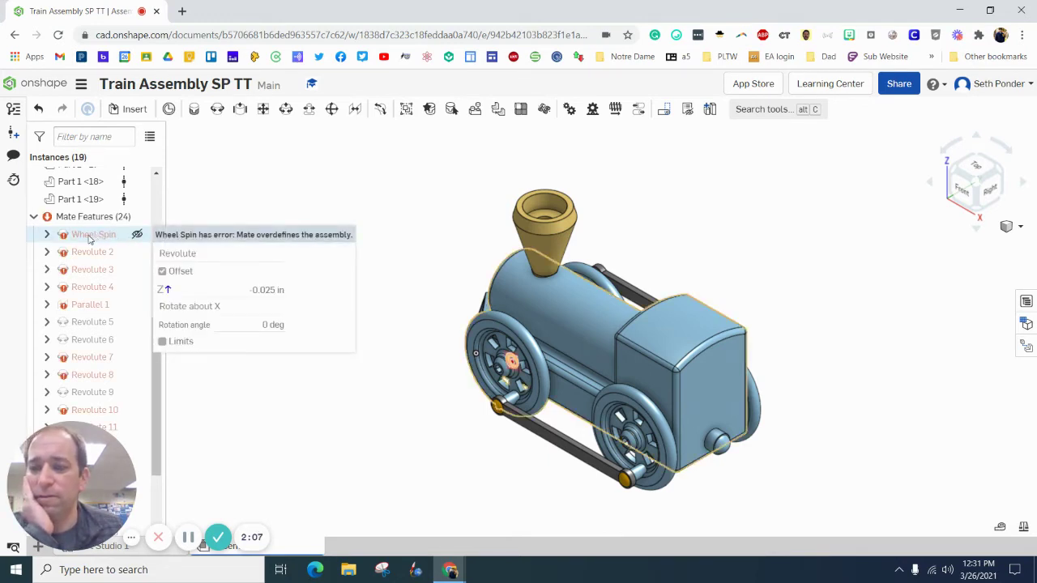
pyautogui.rightClick(90, 238)
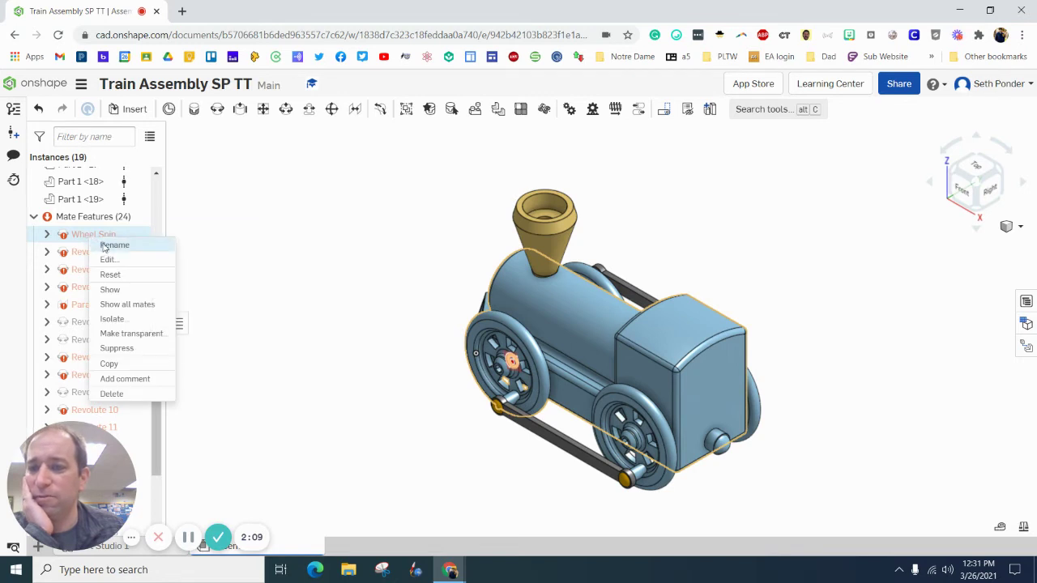
pyautogui.click(114, 245)
pyautogui.click(240, 218)
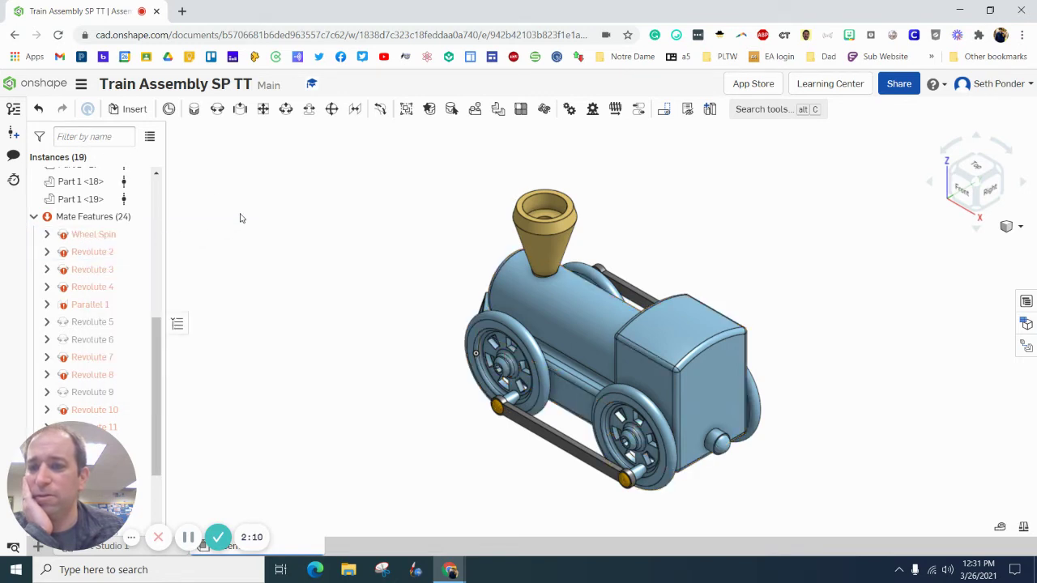
pyautogui.click(39, 110)
pyautogui.moveTo(85, 236)
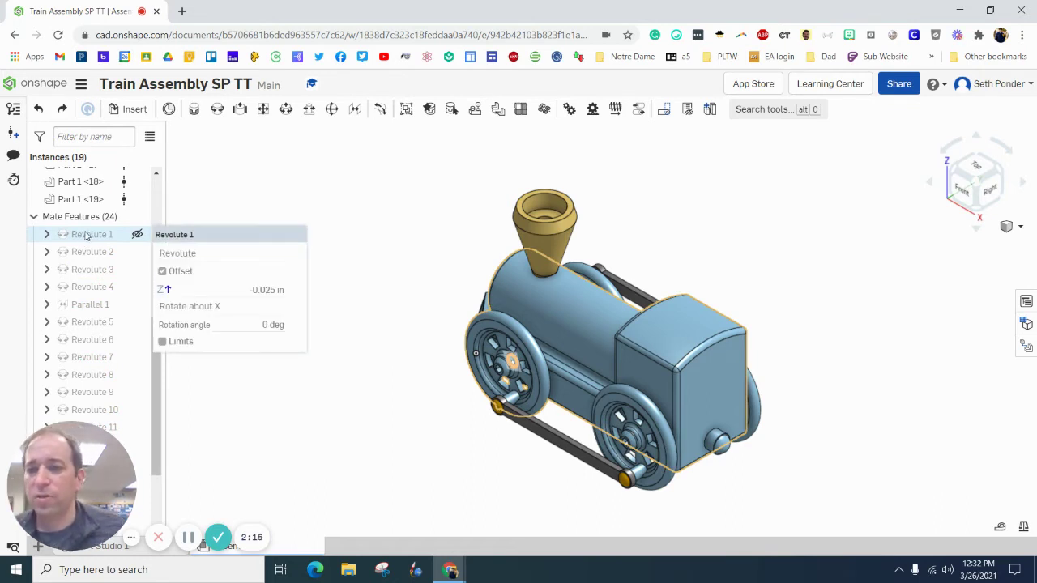
# Animate the Revolute 1 mate from 0 to 360 deg and play it
pyautogui.rightClick(85, 235)
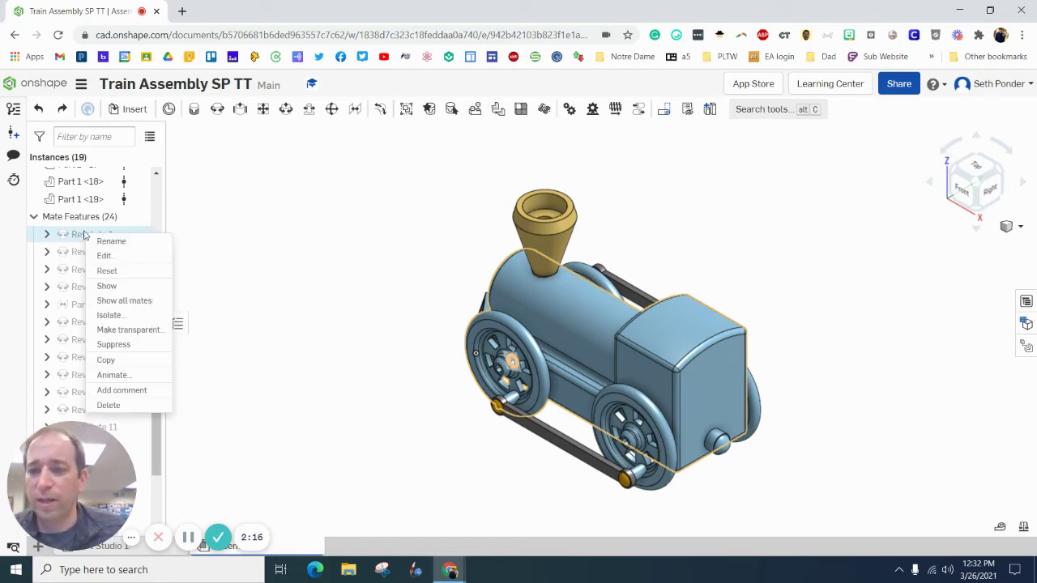
pyautogui.click(130, 375)
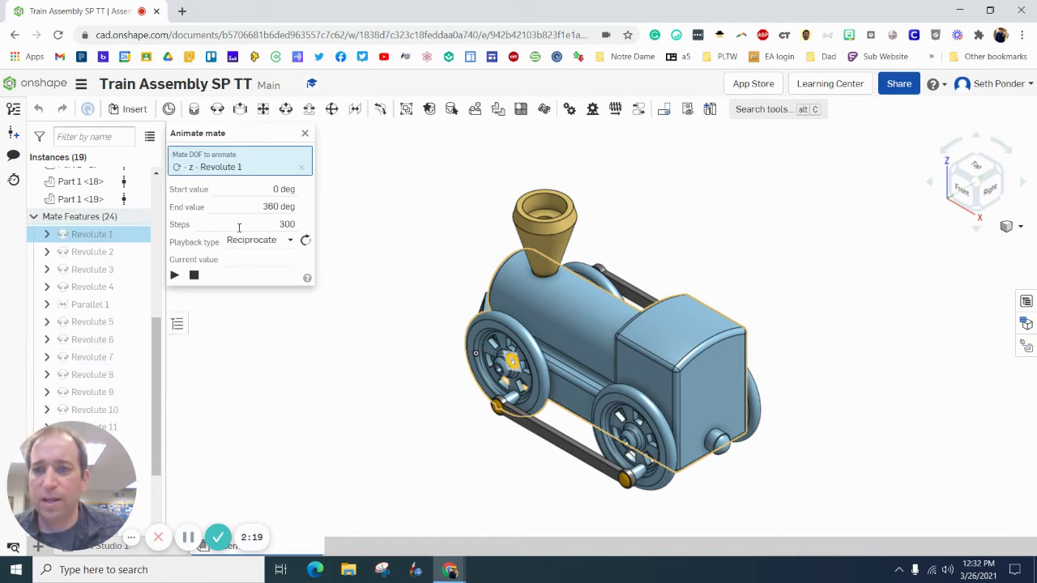
pyautogui.click(173, 276)
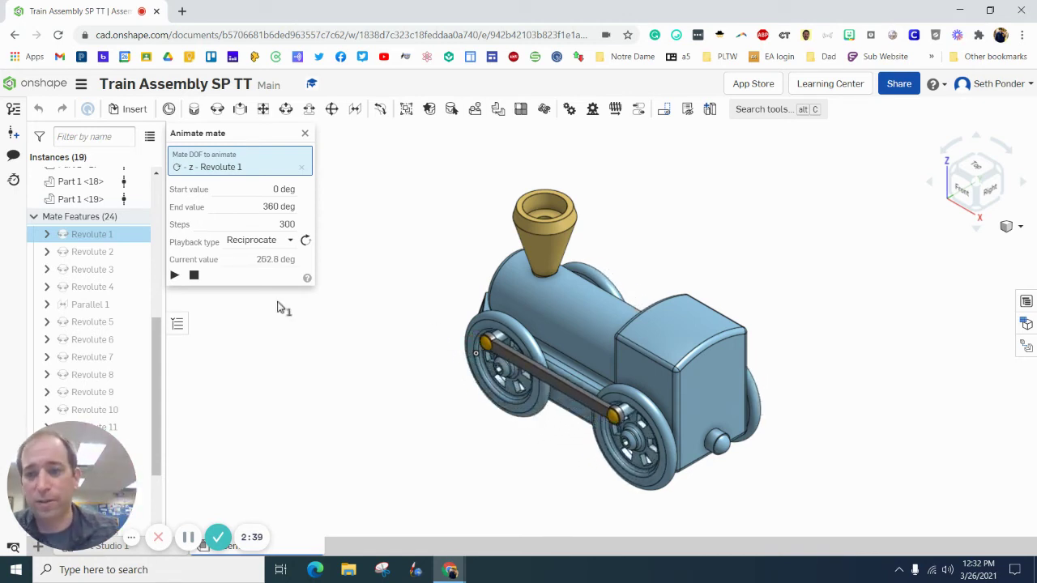
# Change Revolute 1's animation End value to -360 deg with Loop playback, watching from several sides
pyautogui.click(253, 206)
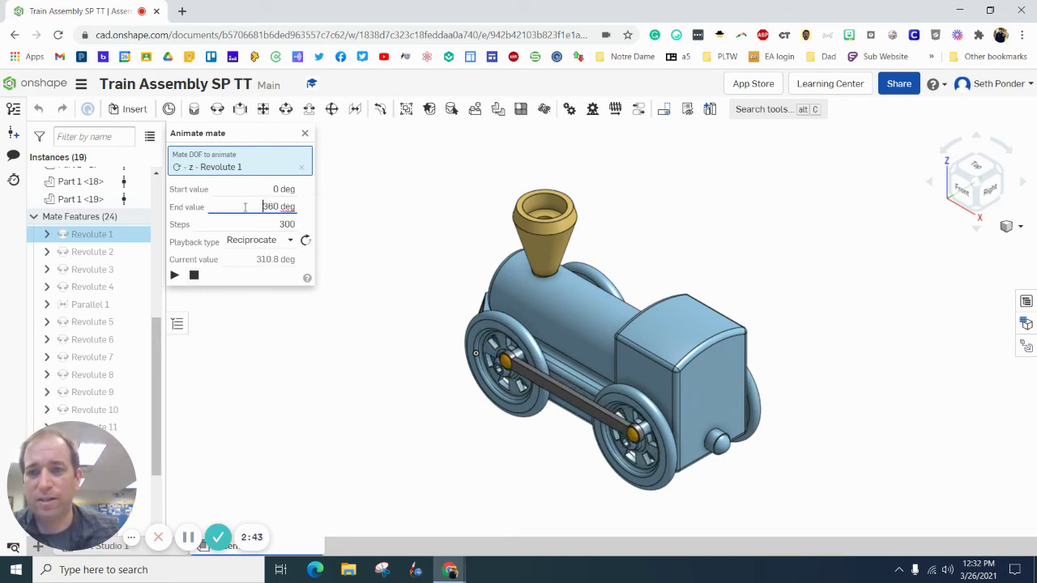
pyautogui.write('-')
pyautogui.click(290, 241)
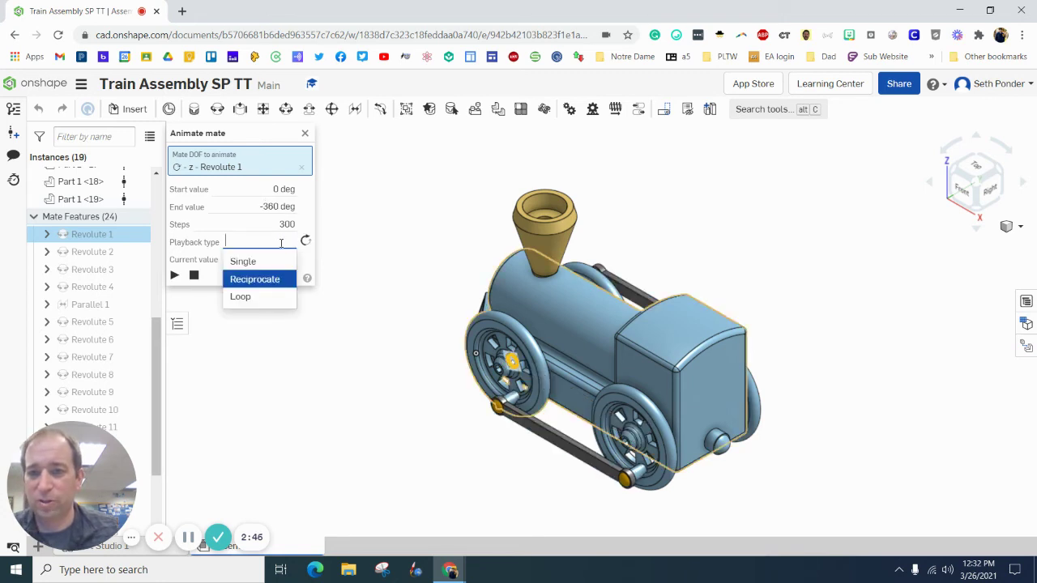
pyautogui.click(245, 296)
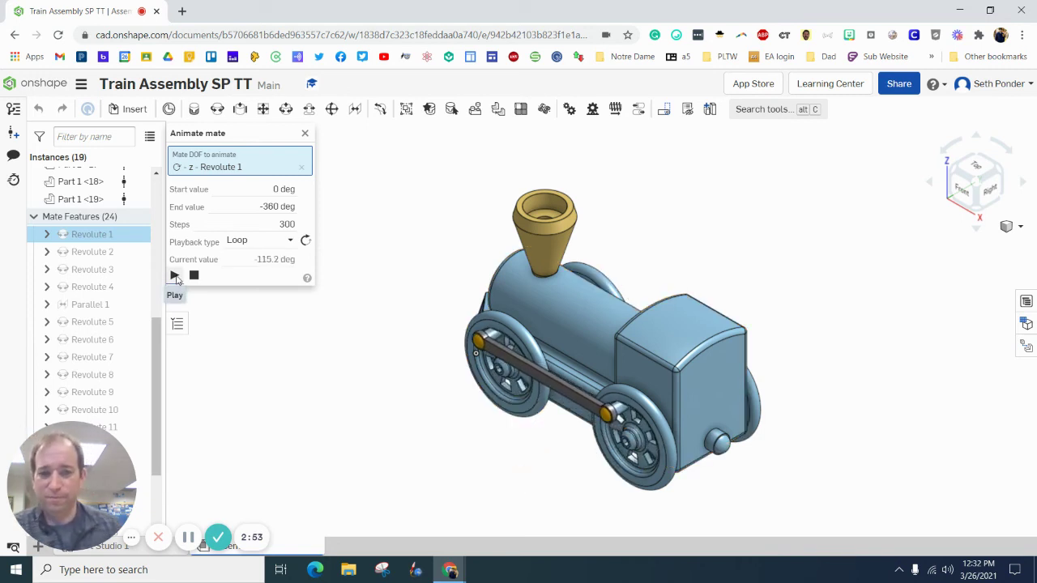
pyautogui.click(1003, 176)
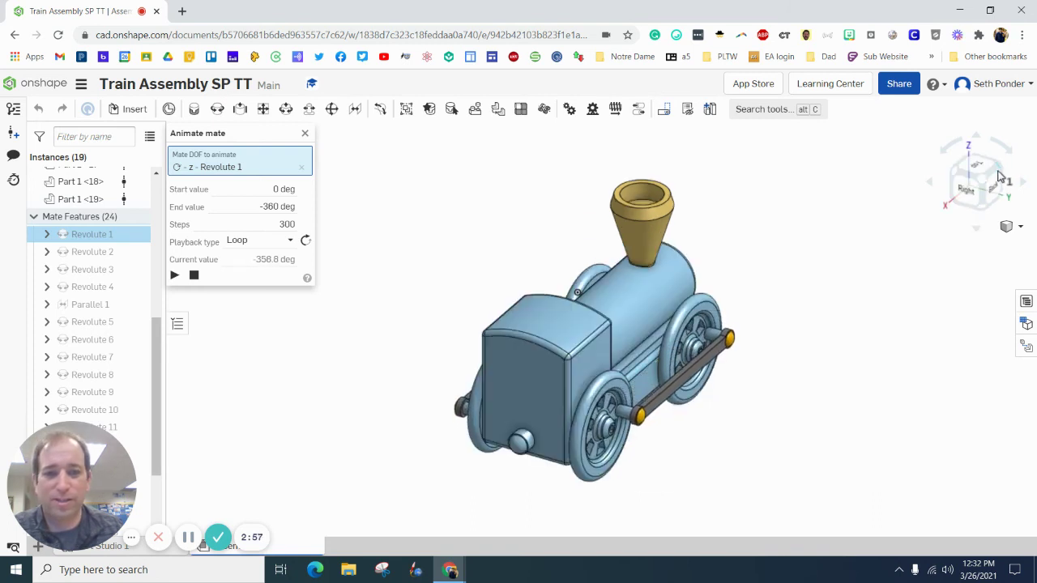
pyautogui.click(1002, 175)
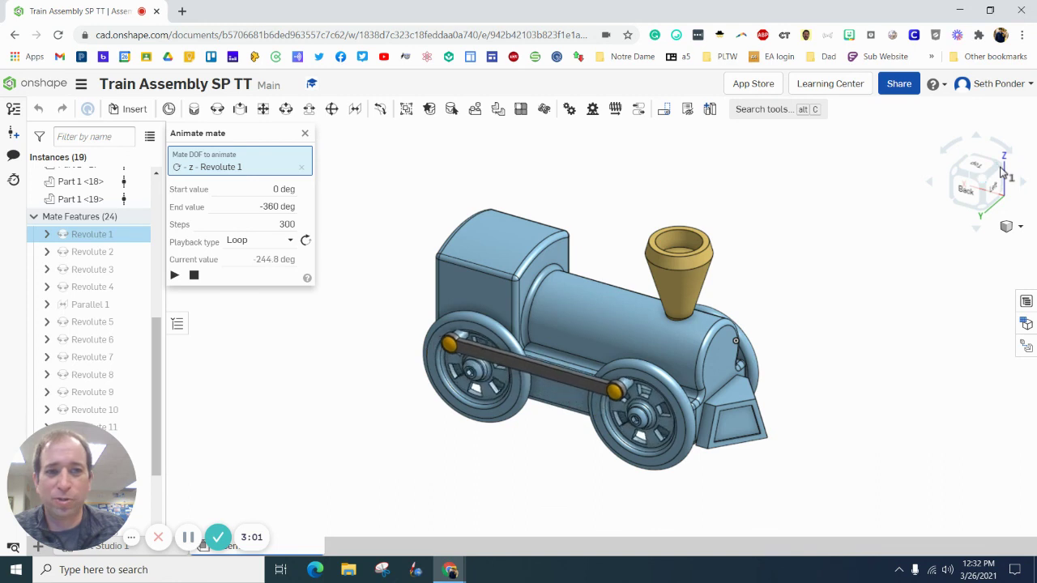
pyautogui.click(1002, 172)
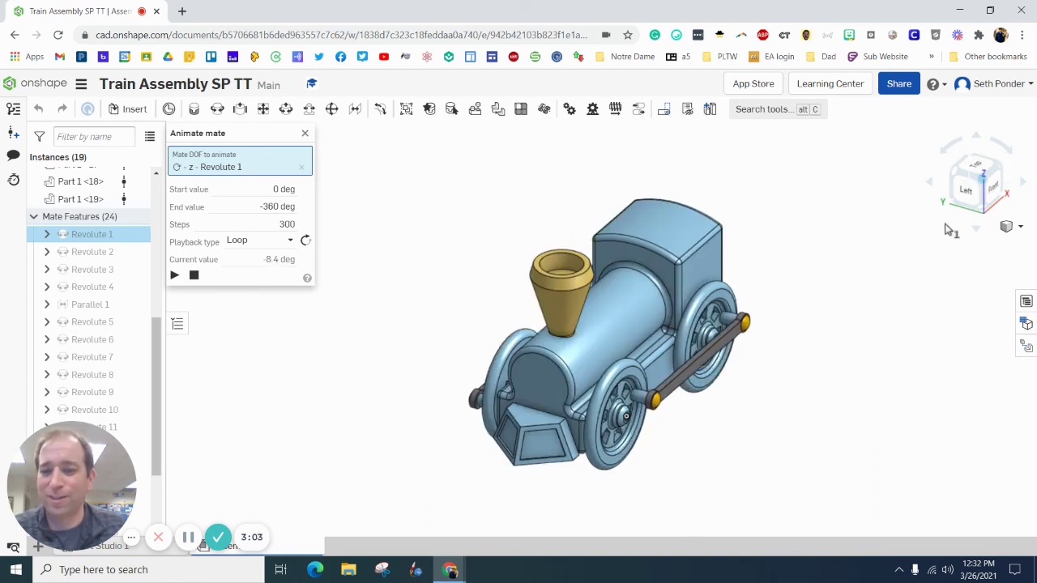